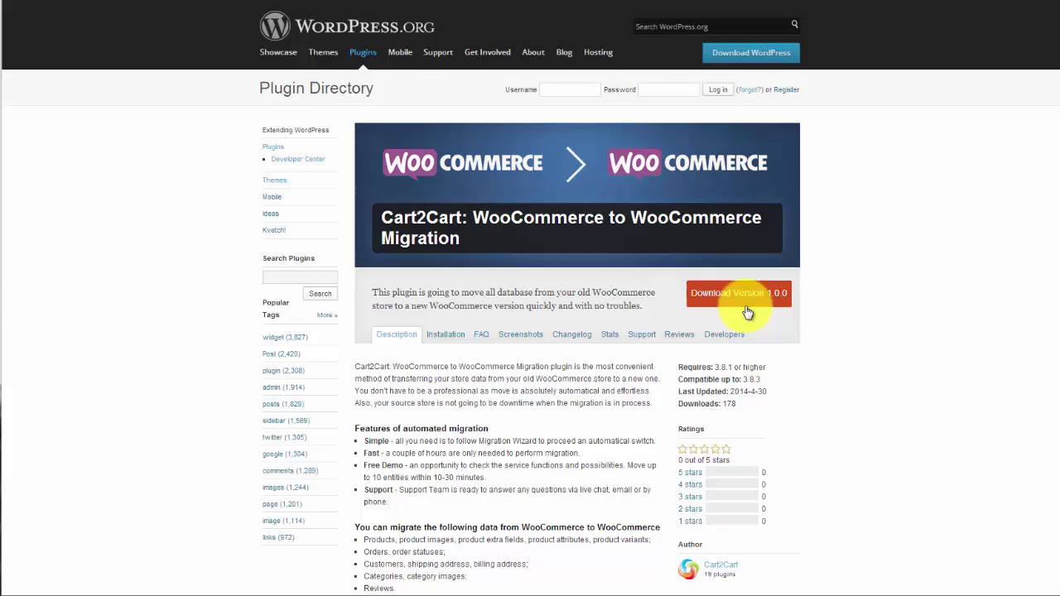
# Step: Download version 1.0.0 of the Cart2Cart WooCommerce to WooCommerce Migration plugin from WordPress.org
pyautogui.click(735, 293)
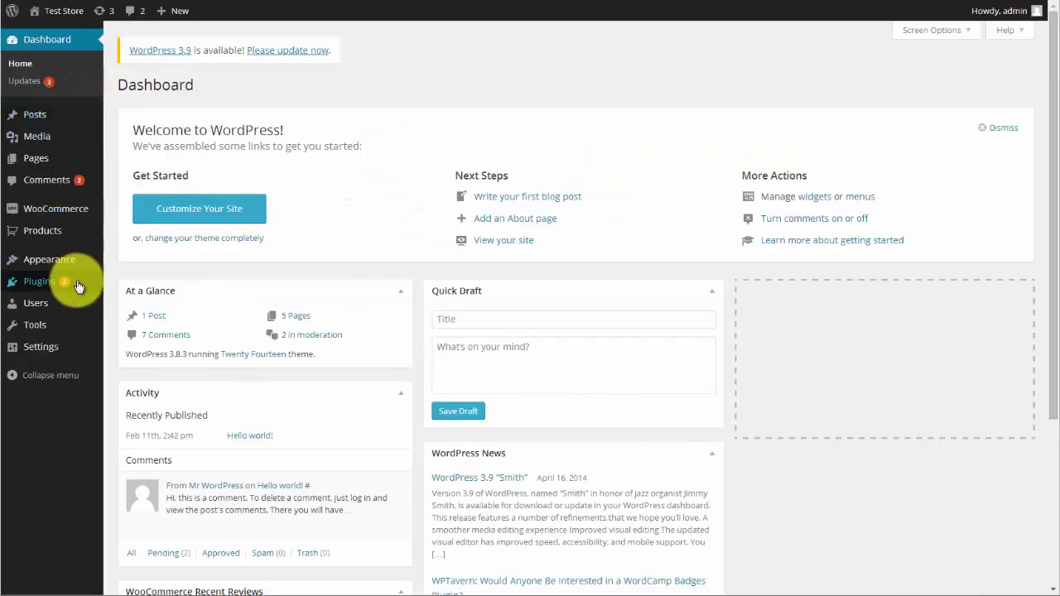
# Step: Upload the cart2cart zip under Plugins > Add New, install it, and activate the plugin
pyautogui.click(111, 300)
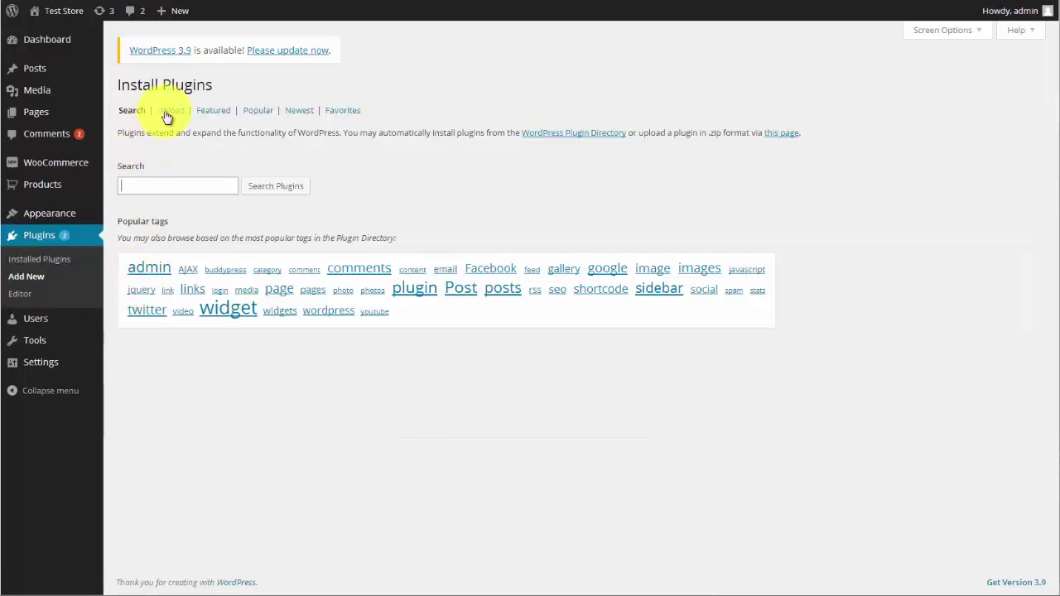
pyautogui.click(167, 113)
pyautogui.click(151, 183)
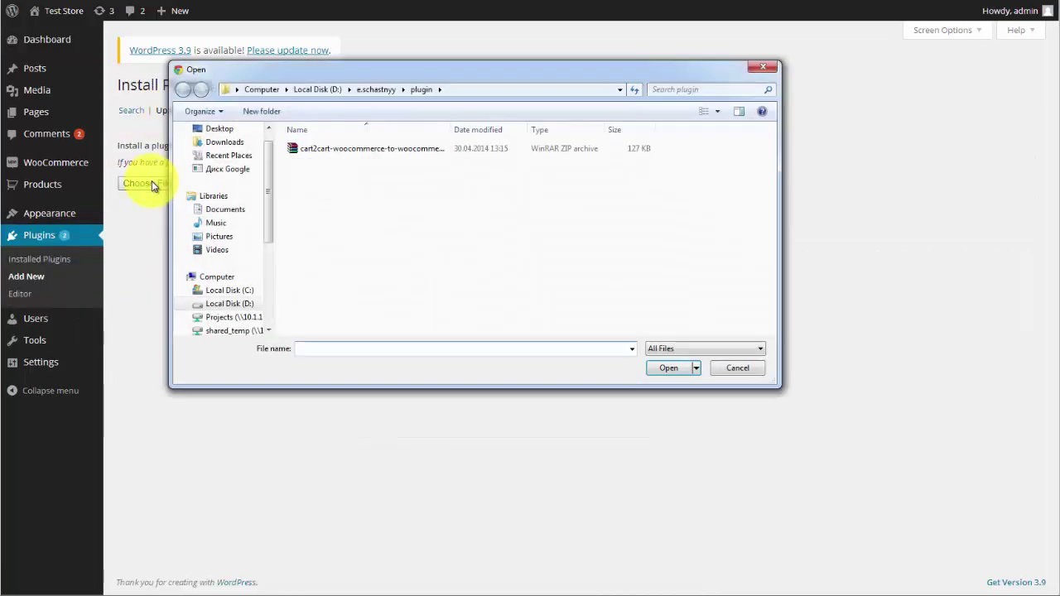
pyautogui.click(316, 151)
pyautogui.doubleClick(316, 152)
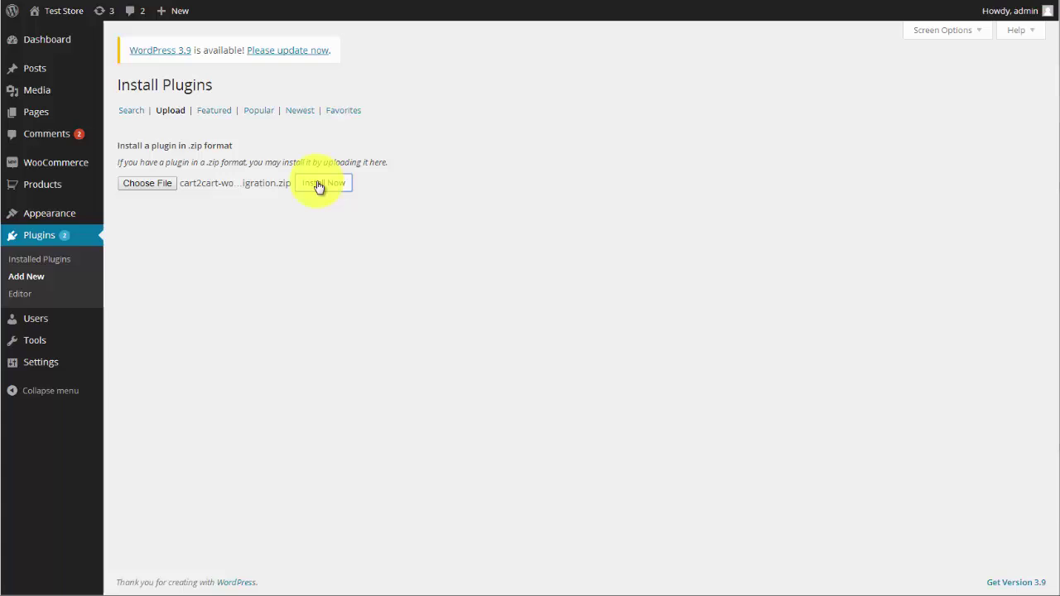
pyautogui.click(320, 185)
pyautogui.click(148, 172)
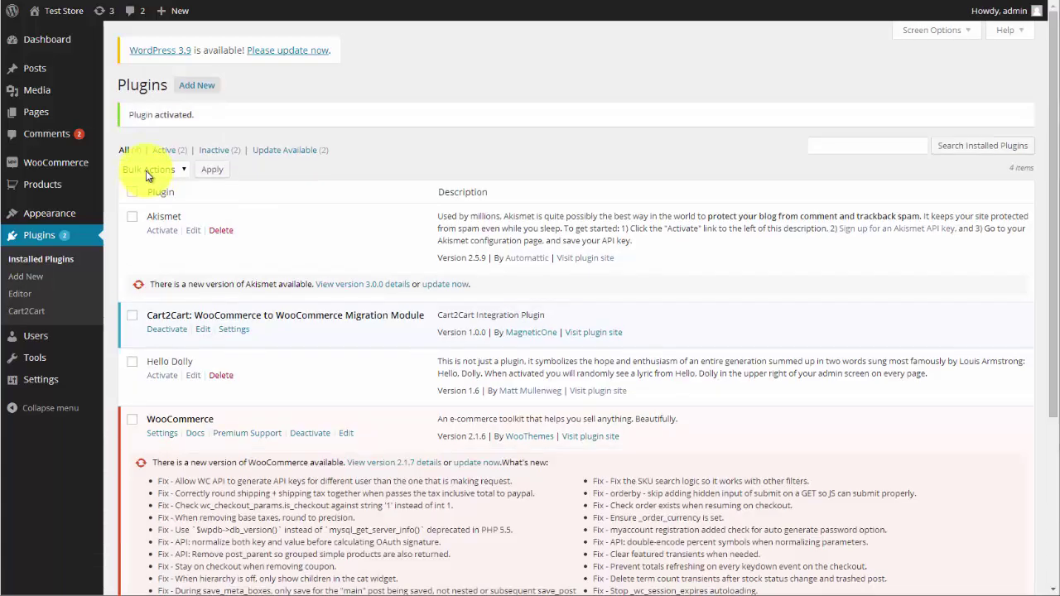
# Step: Register a new Cart2Cart account with an e-mail and password from the plugin's Register tab
pyautogui.click(27, 311)
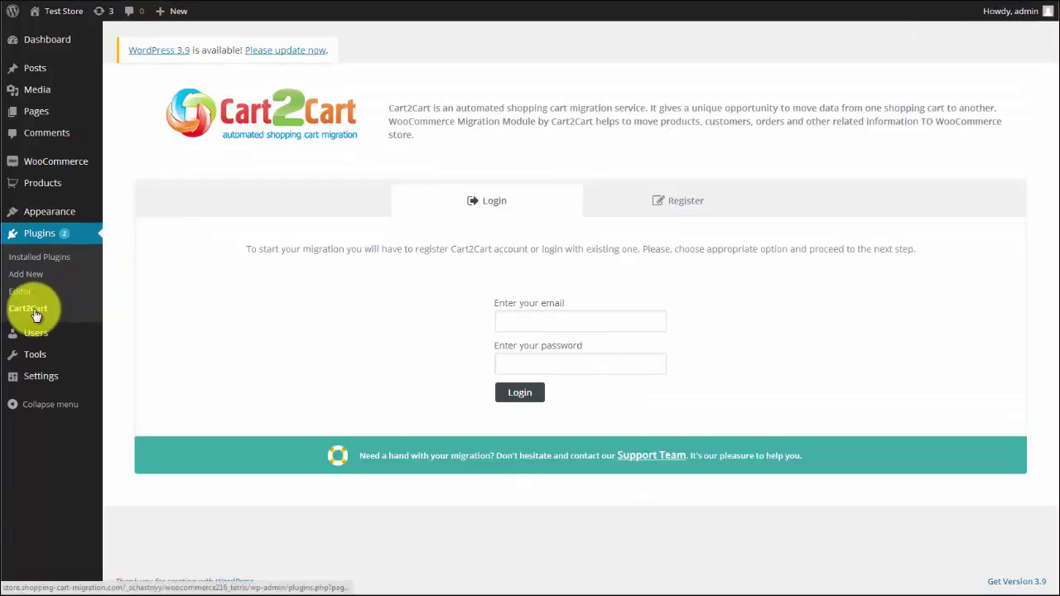
pyautogui.click(671, 201)
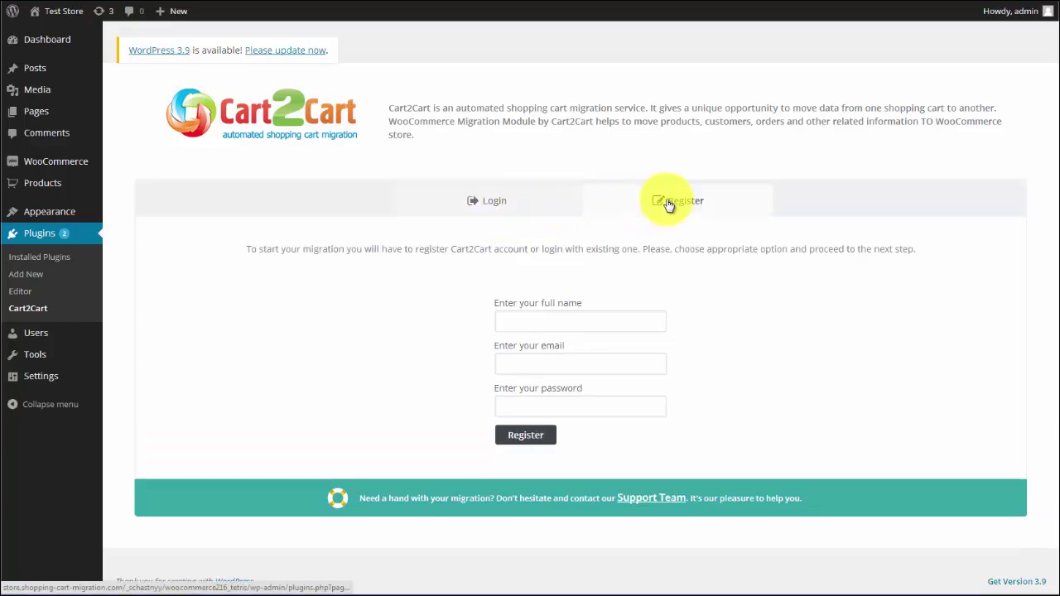
pyautogui.write('ic')
pyautogui.click(537, 364)
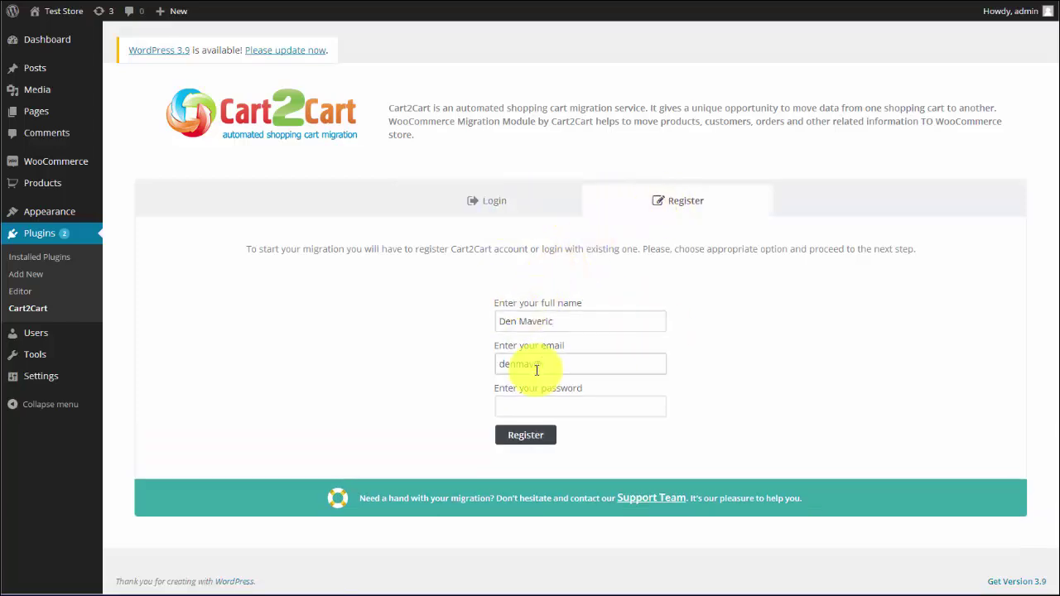
pyautogui.write('eric')
pyautogui.click(533, 406)
pyautogui.click(530, 435)
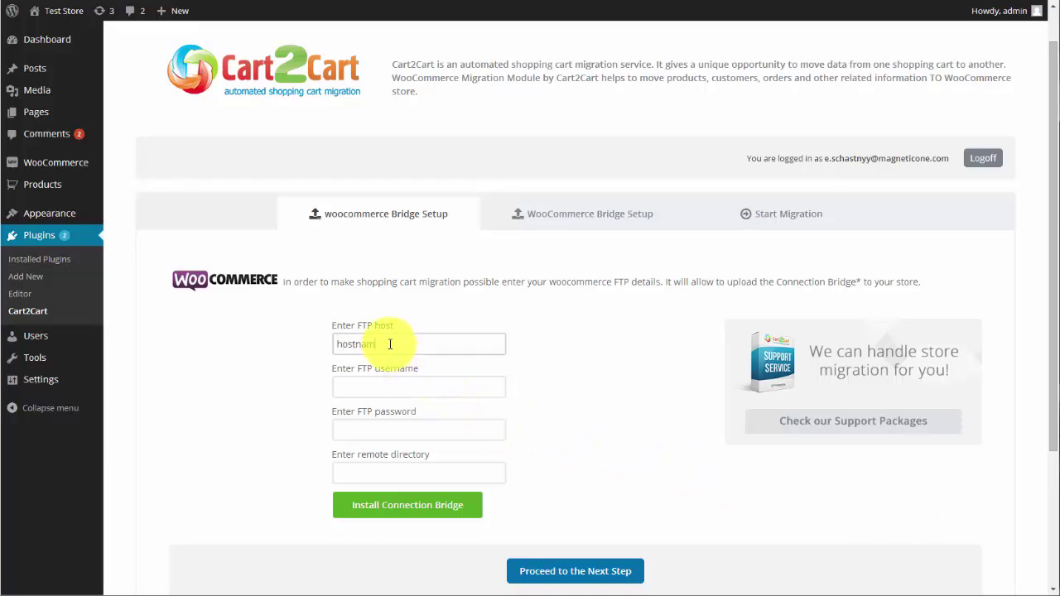
# Step: Enter the FTP username and password, then copy the remote store directory path in FileZilla
pyautogui.click(379, 386)
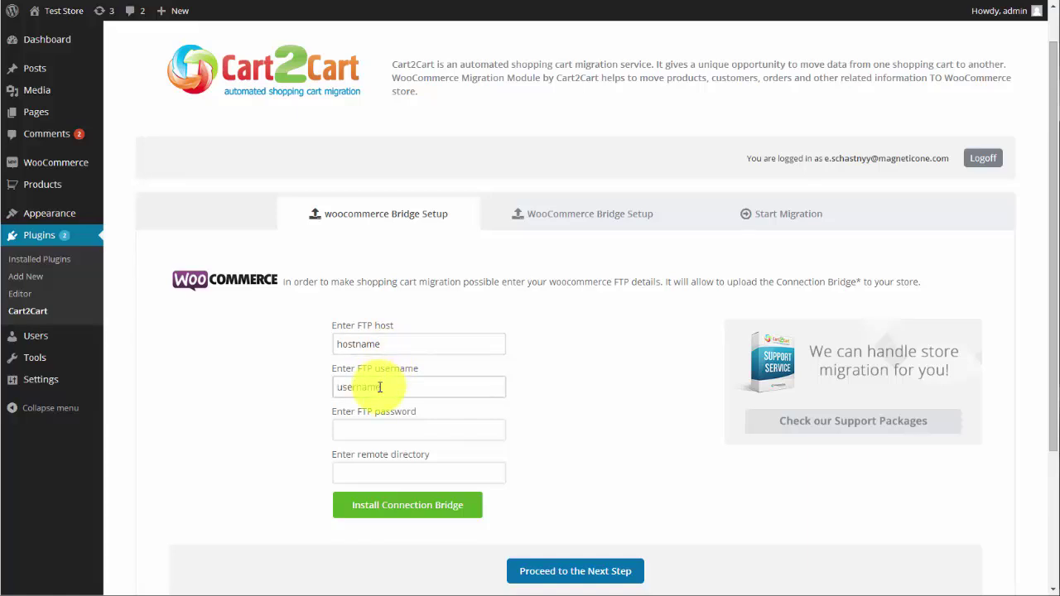
pyautogui.click(388, 428)
pyautogui.write('pa')
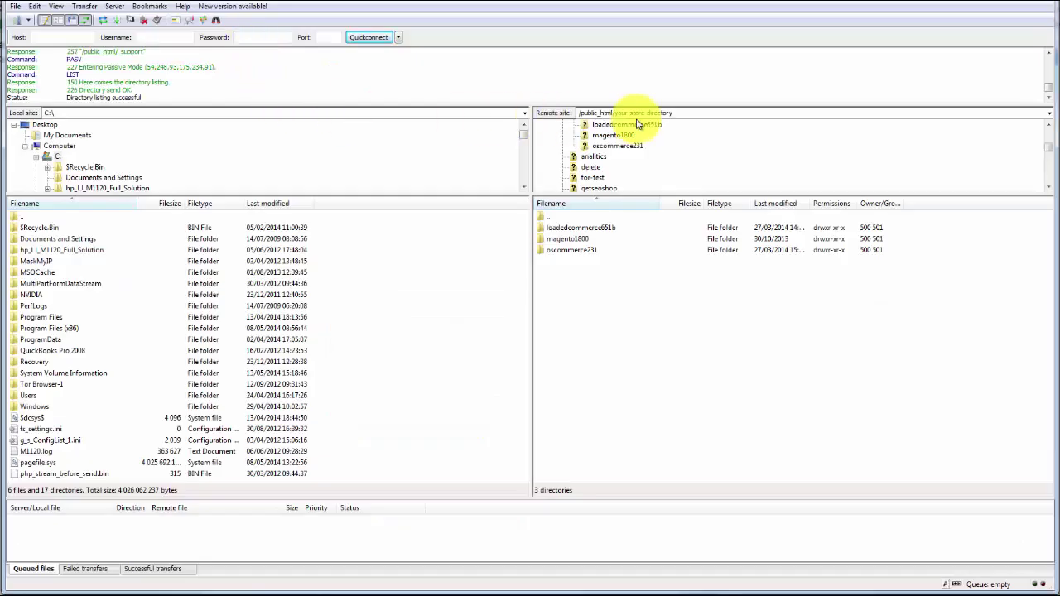
pyautogui.moveTo(675, 113); pyautogui.dragTo(627, 111)
pyautogui.hotkey('ctrl', 'c')
pyautogui.rightClick(586, 114)
pyautogui.click(612, 146)
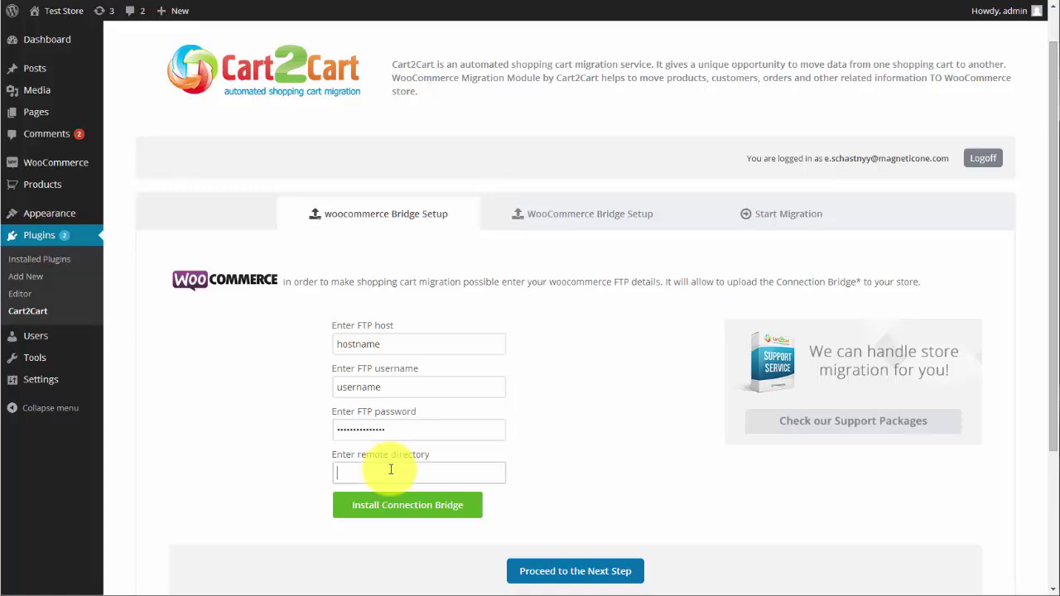
# Step: Paste /public_html/your-store-directory as Remote directory, install the Connection Bridge, and proceed to Start Migration
pyautogui.hotkey('ctrl', 'v')
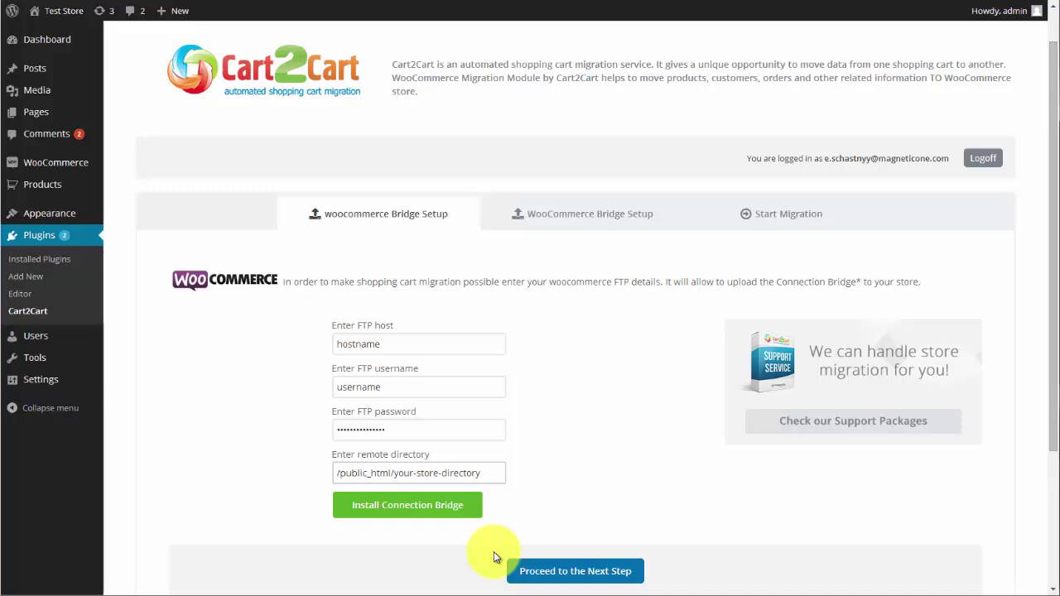
pyautogui.click(561, 571)
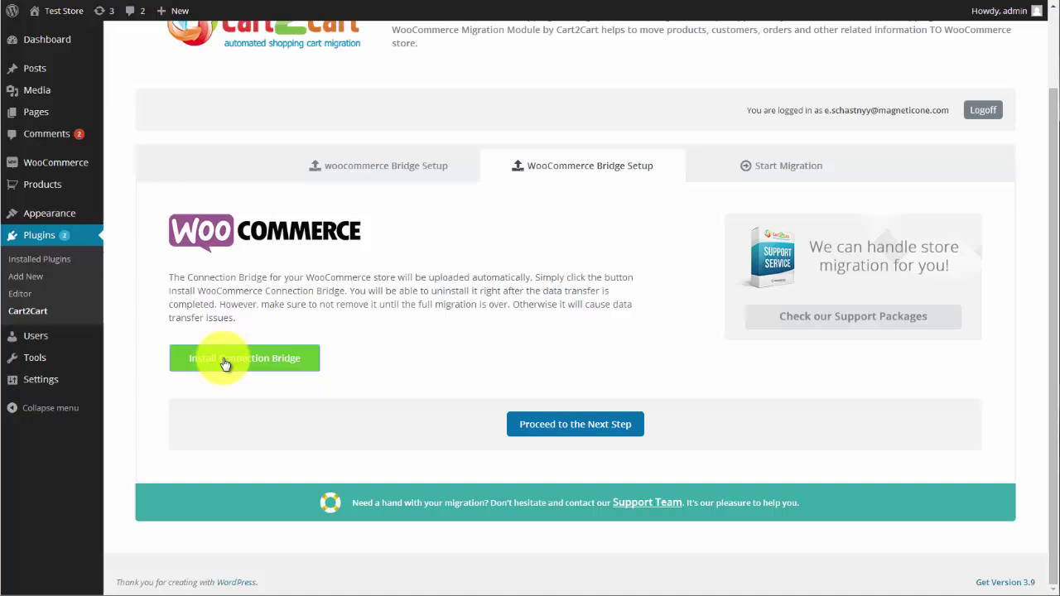
pyautogui.click(224, 362)
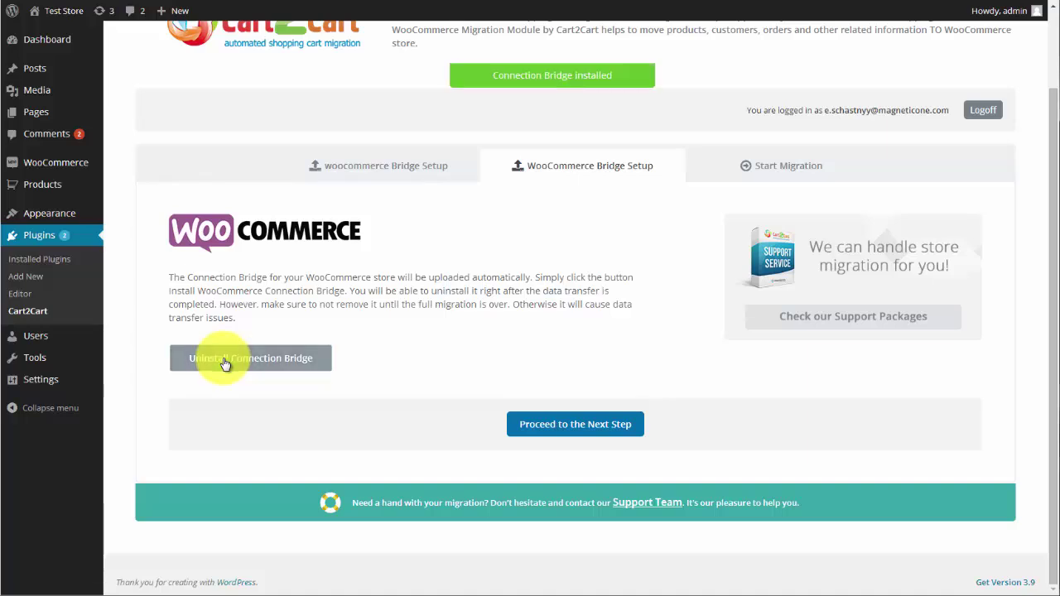
pyautogui.click(550, 427)
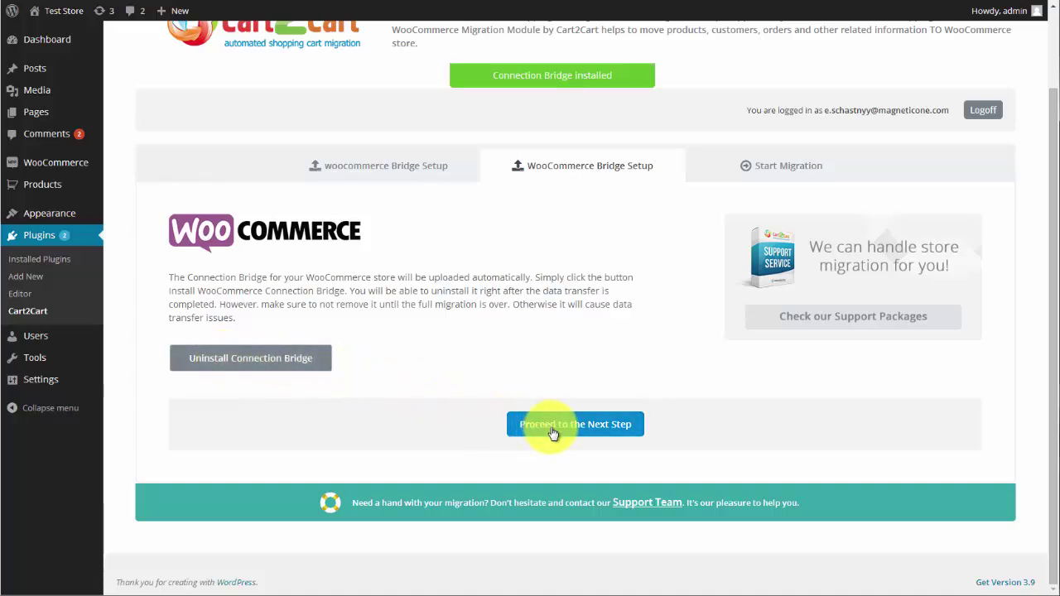
pyautogui.click(553, 434)
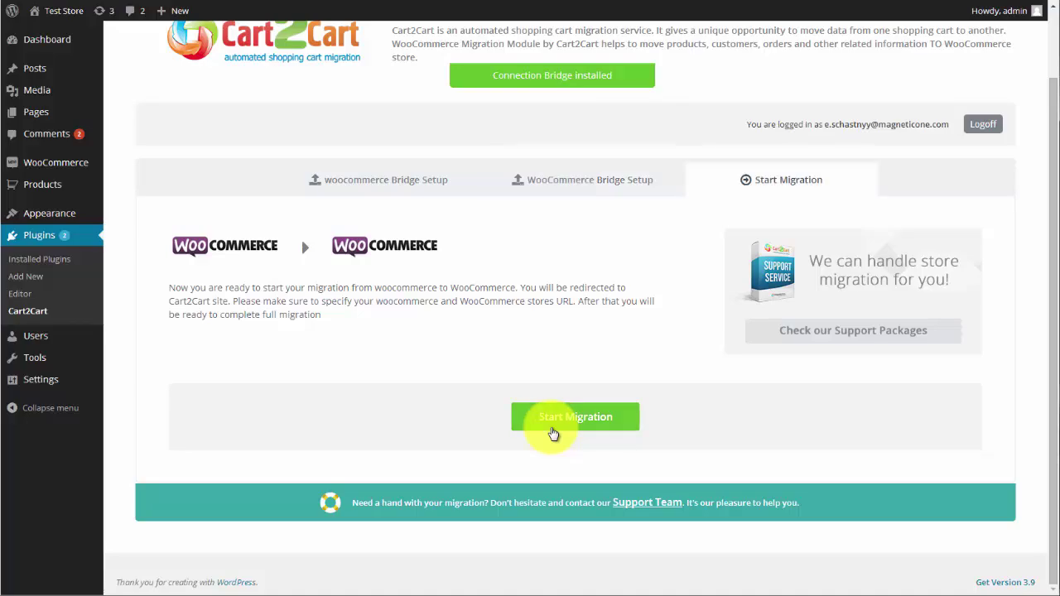
# Step: Launch the migration and select all entities, leaving clear-target-data and other additional options off
pyautogui.click(559, 431)
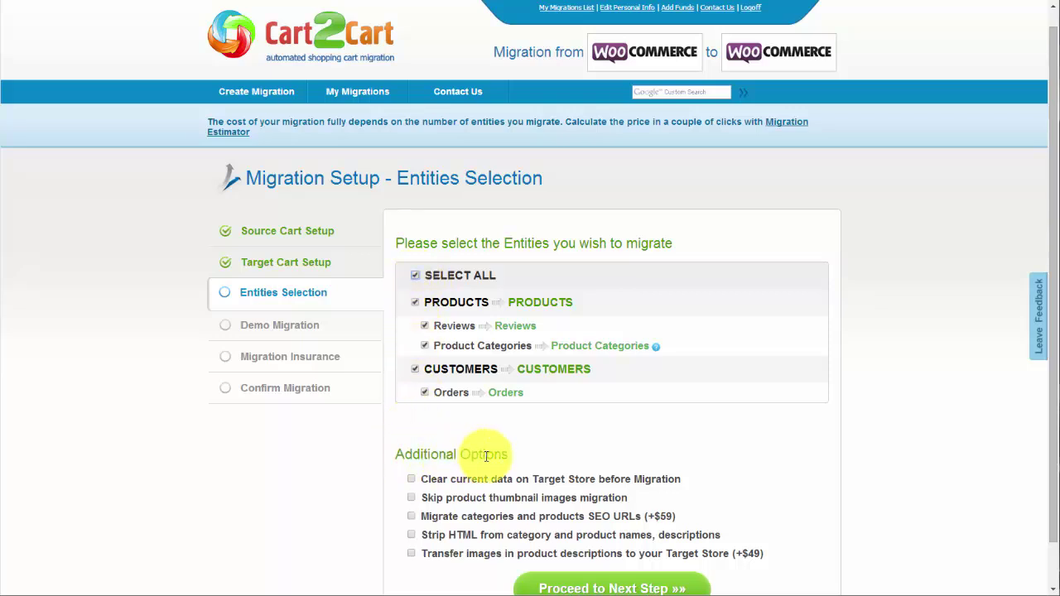
pyautogui.click(412, 481)
pyautogui.click(413, 481)
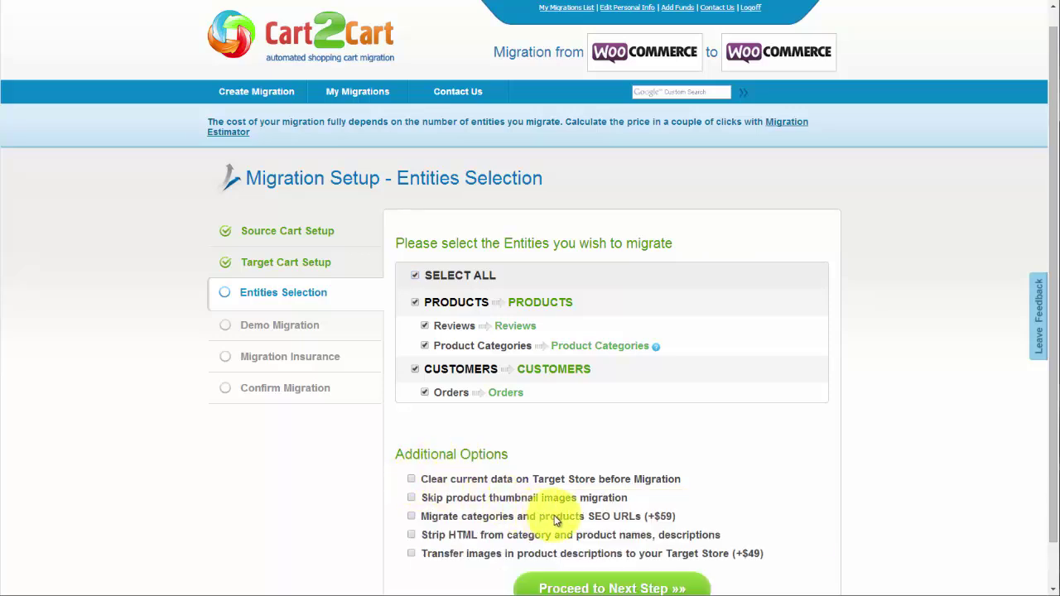
pyautogui.scroll(-1, 1040, 468)
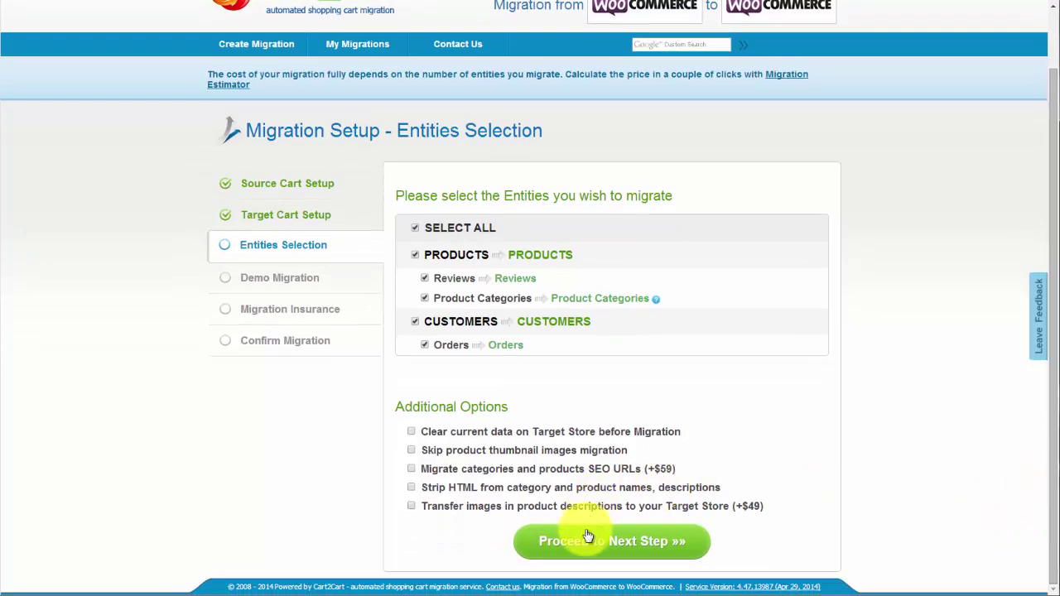
# Step: Map the source GBP currency to GBP in the target store
pyautogui.click(585, 539)
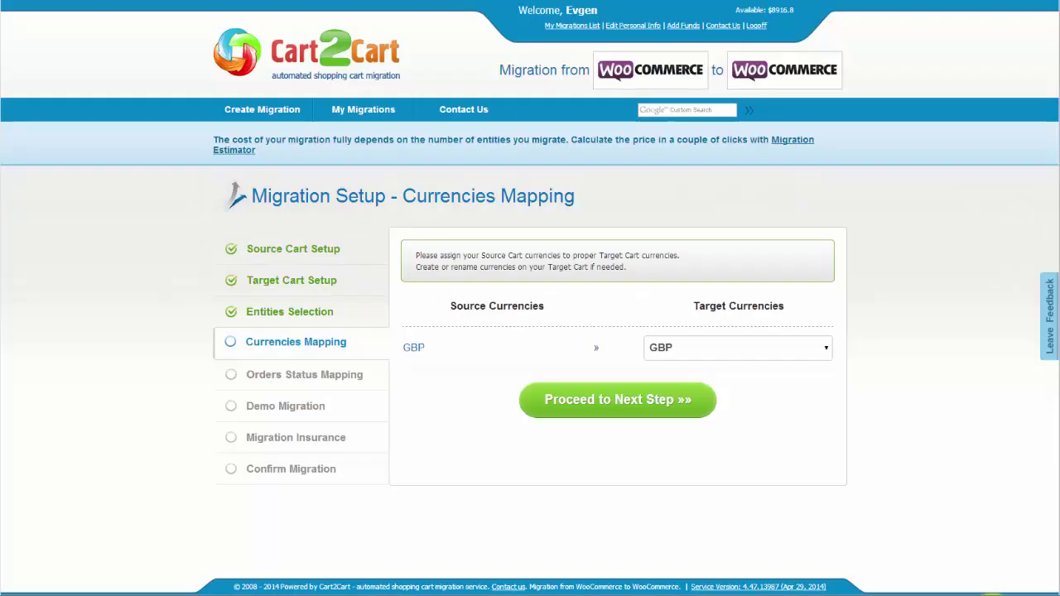
pyautogui.click(754, 354)
pyautogui.click(692, 366)
pyautogui.click(638, 392)
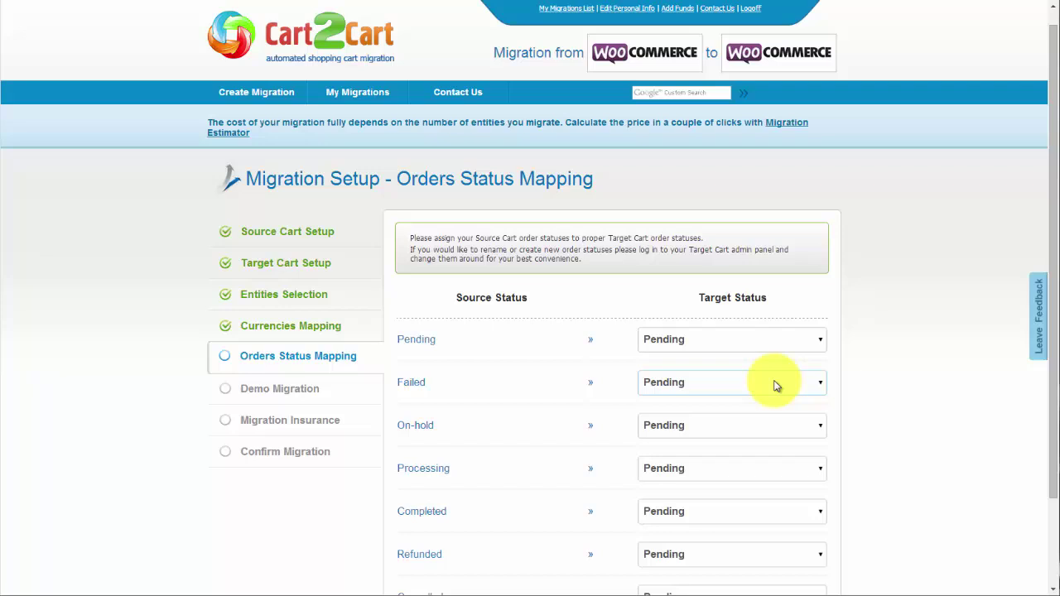
# Step: Map the Failed order status to Failed and continue to the Demo Migration step
pyautogui.click(727, 344)
pyautogui.click(694, 361)
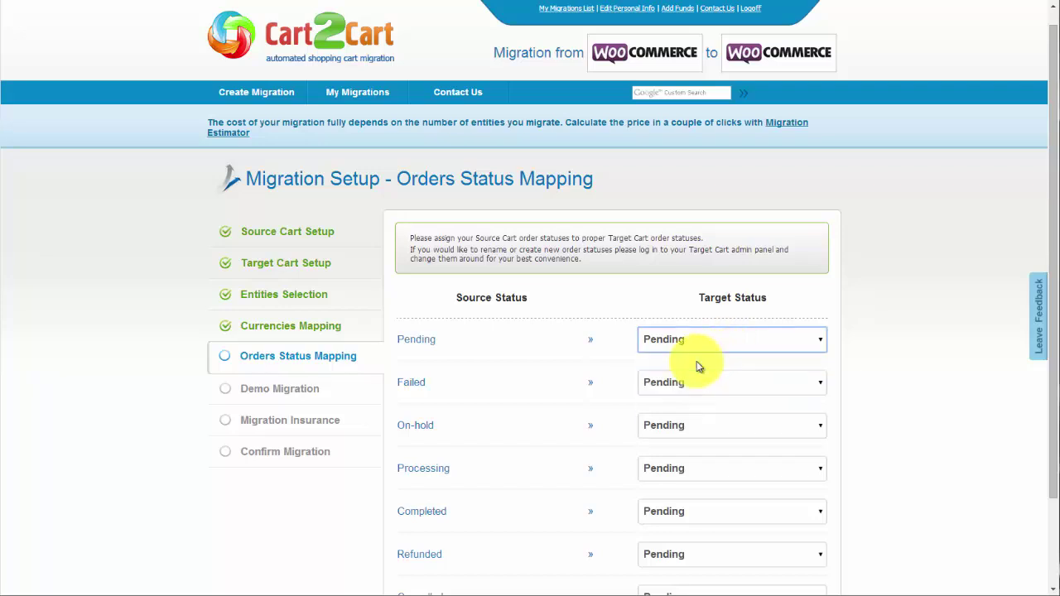
pyautogui.click(689, 383)
pyautogui.click(662, 414)
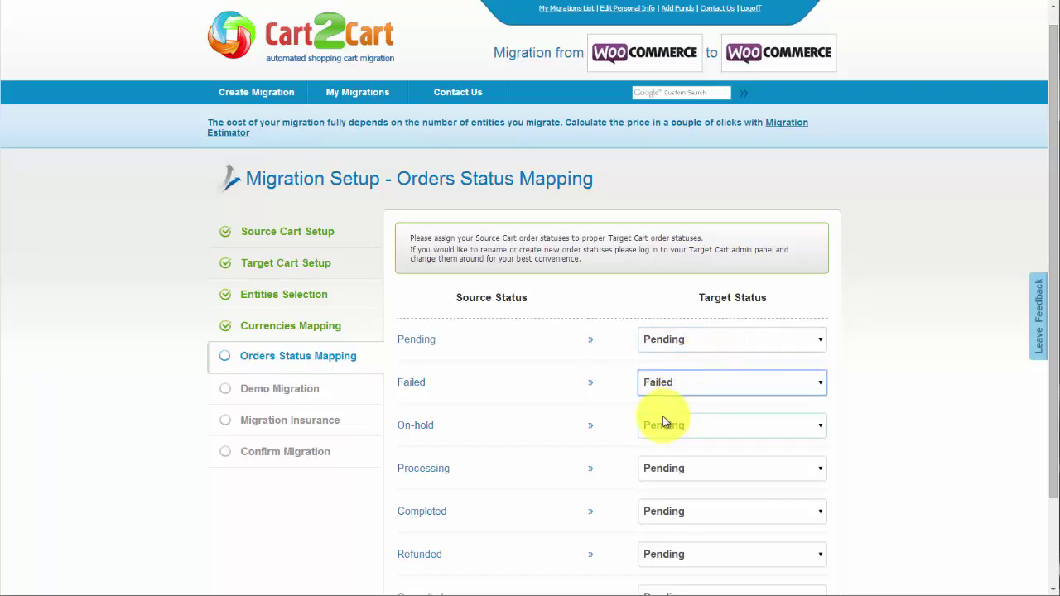
pyautogui.moveTo(1053, 430); pyautogui.dragTo(1035, 518)
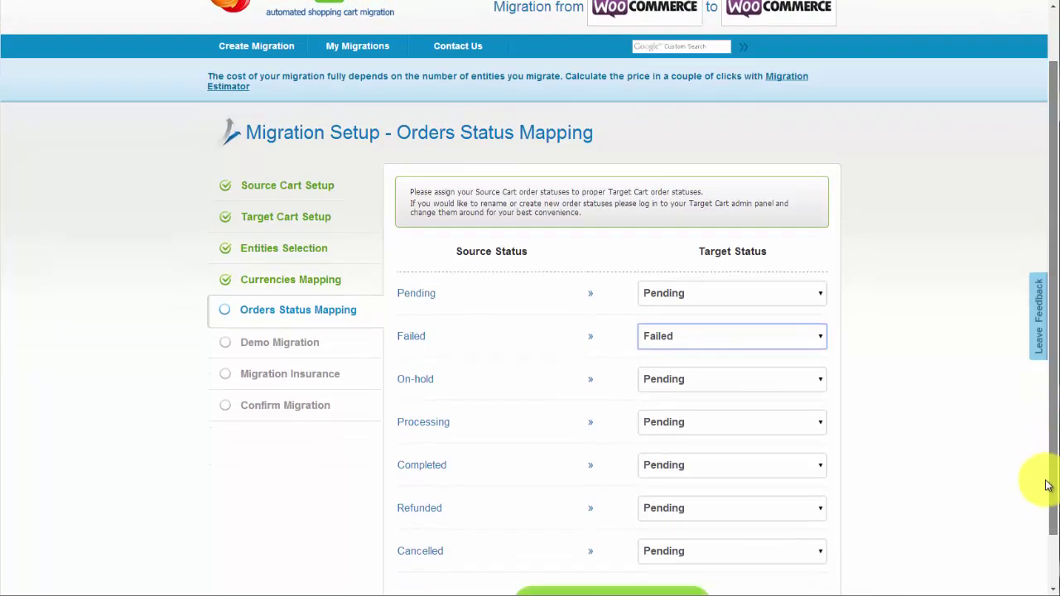
pyautogui.click(629, 541)
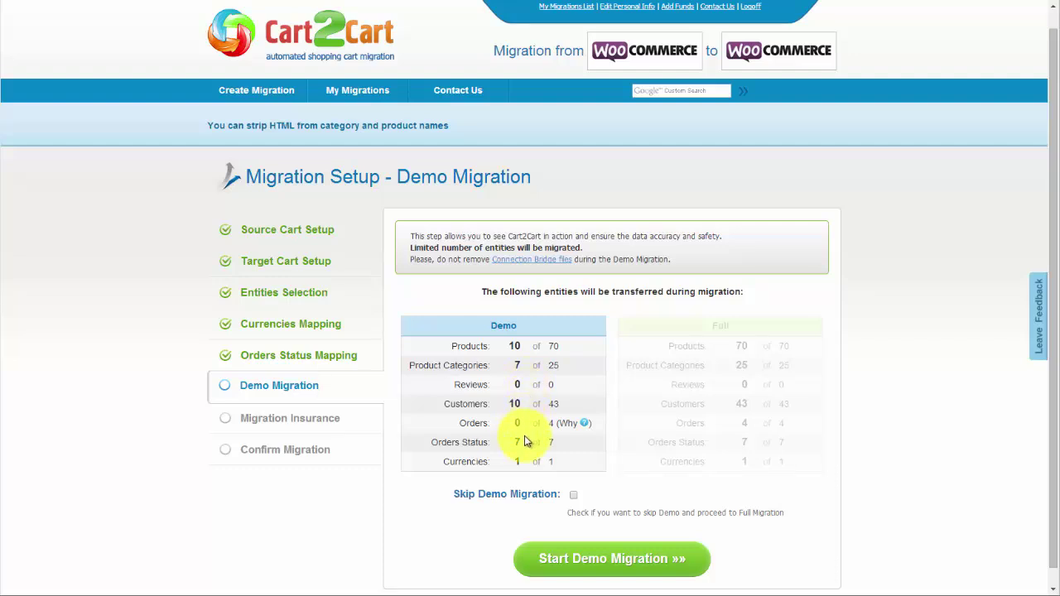
# Step: Keep demo migration enabled and run it for 10 products and 10 customers
pyautogui.click(574, 496)
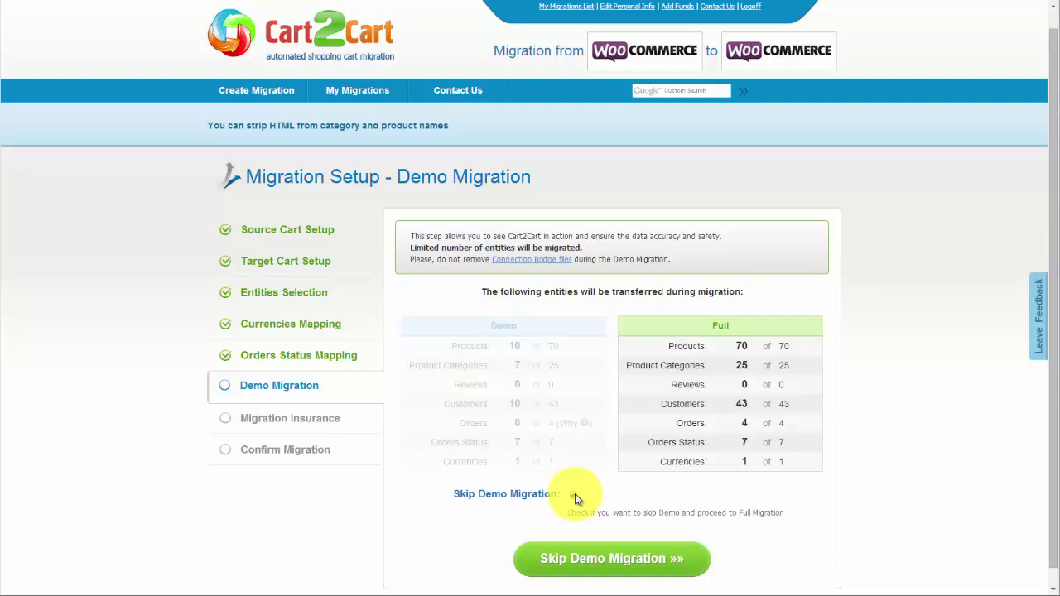
pyautogui.click(574, 496)
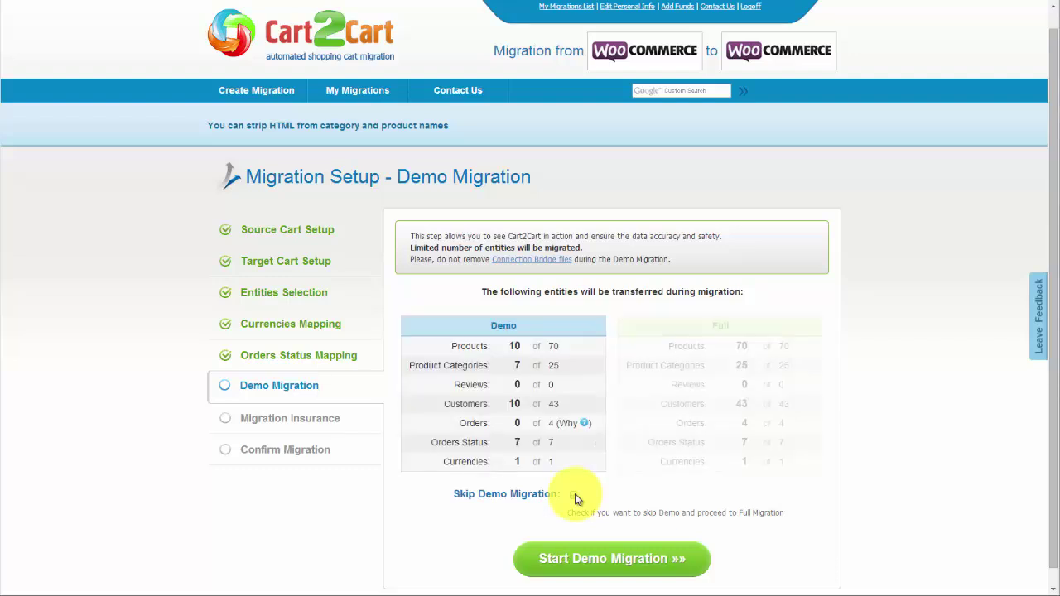
pyautogui.click(600, 560)
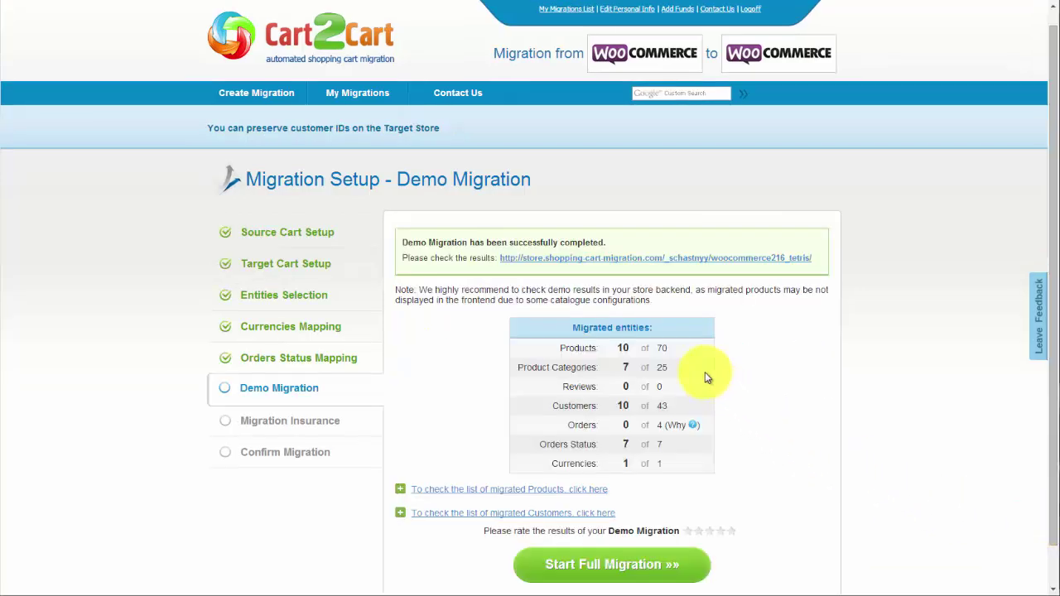
# Step: Review the migrated products list and browse the test store's shop page
pyautogui.click(598, 491)
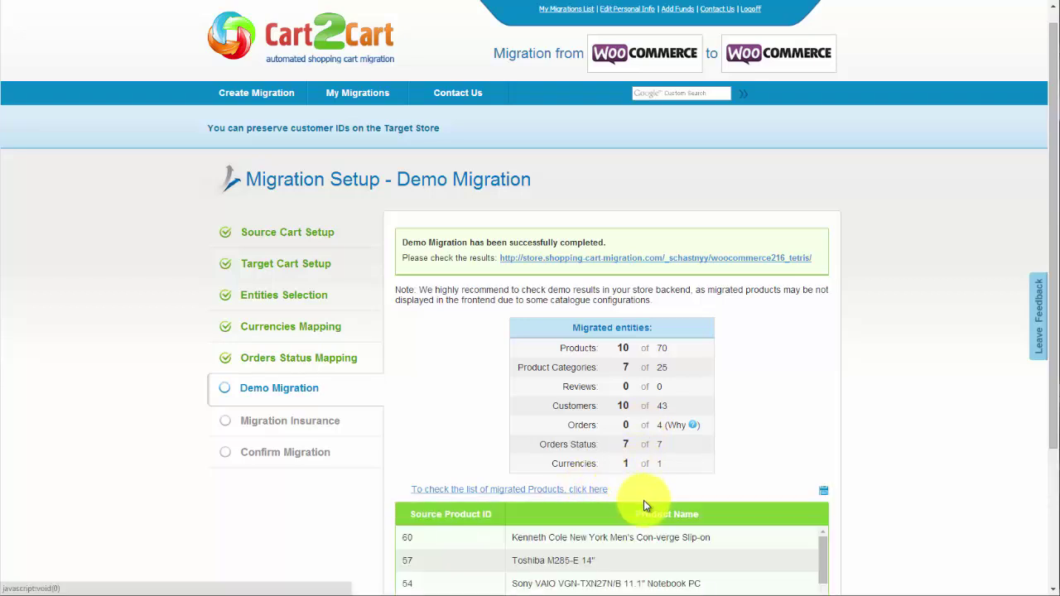
pyautogui.moveTo(823, 544)
pyautogui.mouseDown()
pyautogui.moveTo(823, 584)
pyautogui.moveTo(822, 540)
pyautogui.mouseUp()
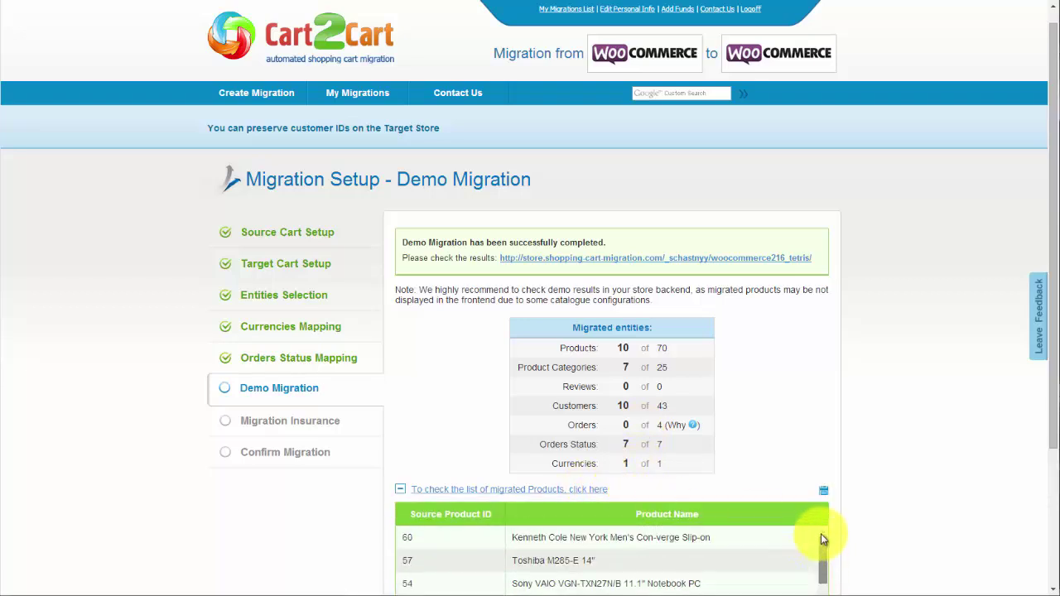
pyautogui.click(719, 258)
pyautogui.scroll(-1, 530, 299)
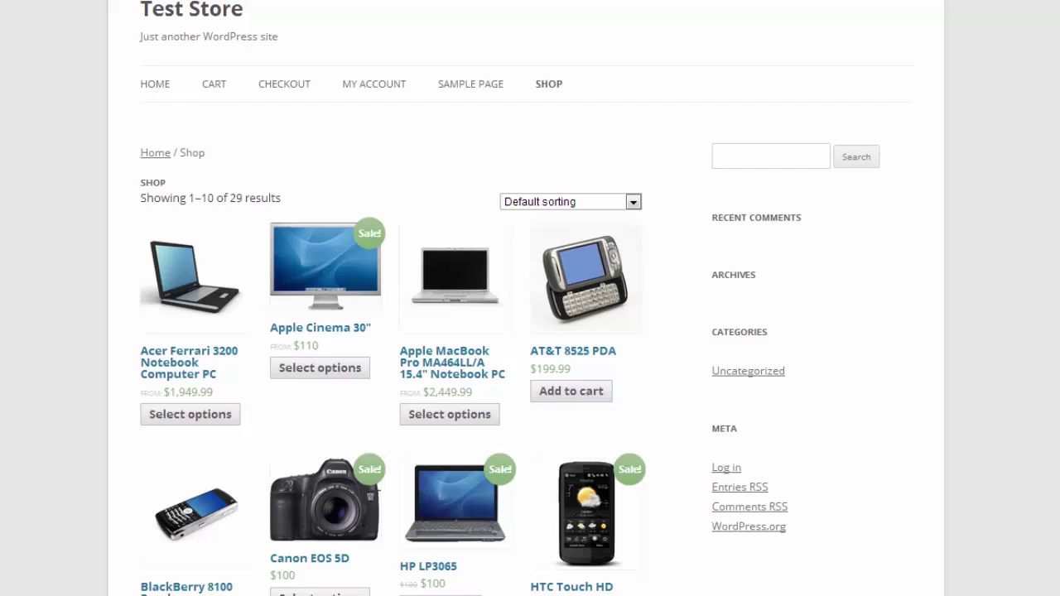
pyautogui.scroll(-1, 531, 298)
pyautogui.scroll(-1, 530, 298)
pyautogui.scroll(-1, 530, 298)
pyautogui.scroll(-1, 530, 298)
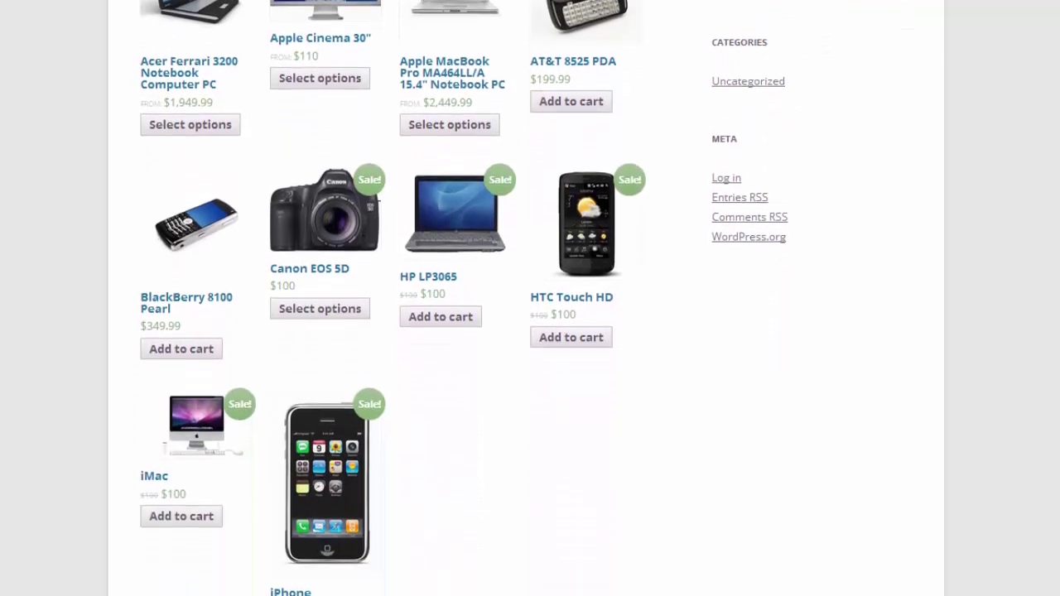
# Step: Give the demo migration a star rating and start setting up the full migration
pyautogui.scroll(-2, 1042, 542)
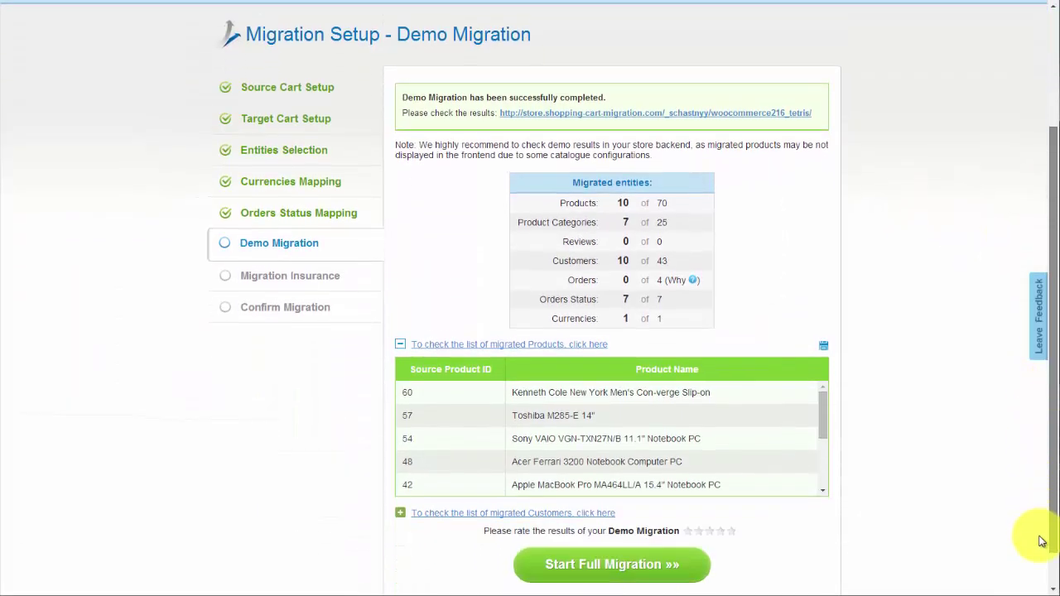
pyautogui.scroll(-1, 1042, 541)
pyautogui.click(732, 488)
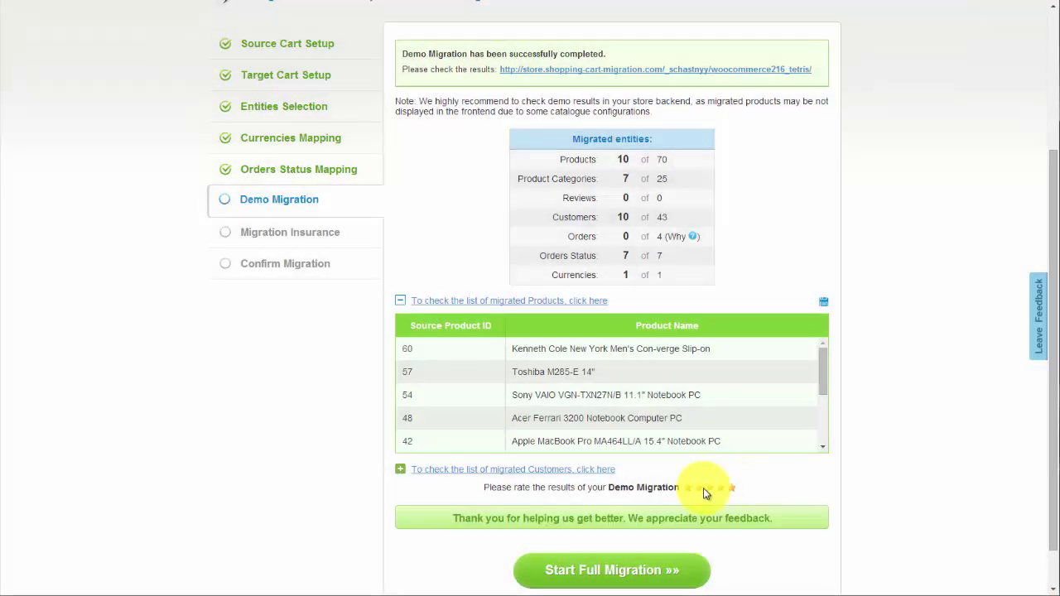
pyautogui.click(628, 522)
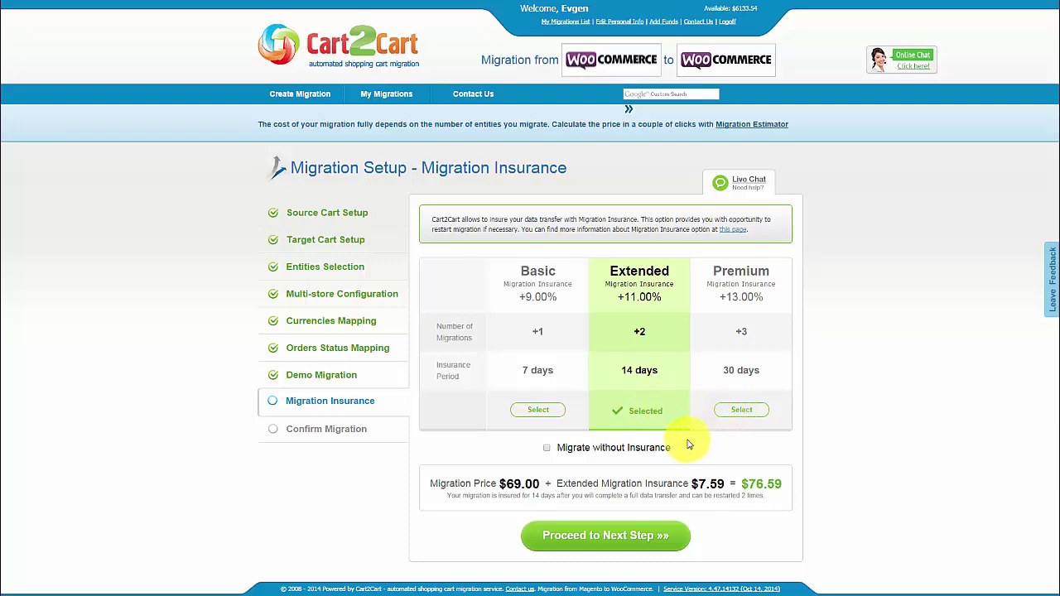
# Step: Keep Extended insurance and proceed to the confirmation summary of 150 entities at $54.15
pyautogui.click(612, 541)
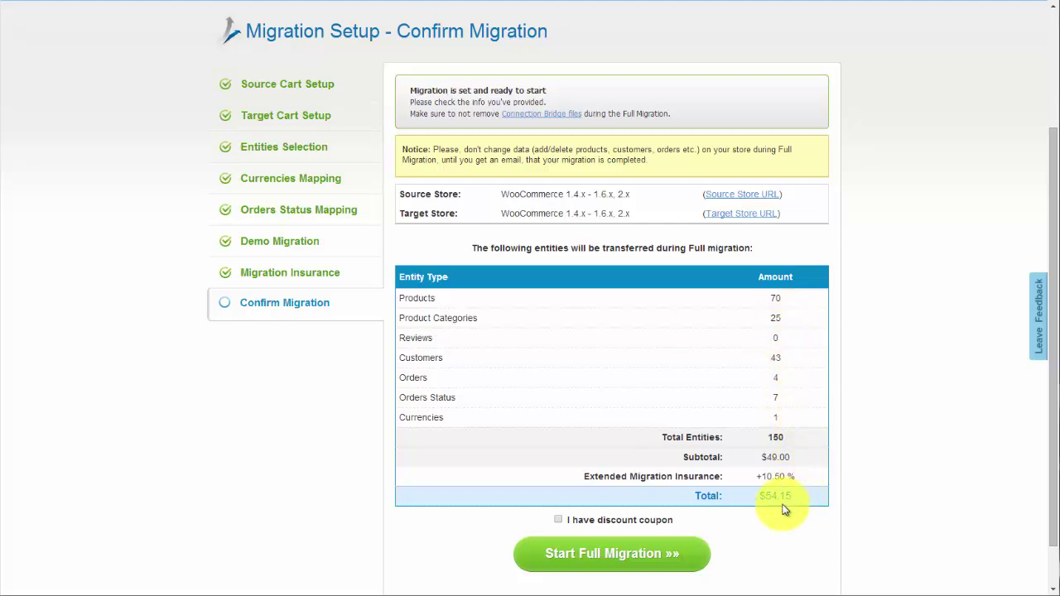
# Step: Leave the discount coupon option unchecked and start the full migration of 150 entities
pyautogui.click(559, 522)
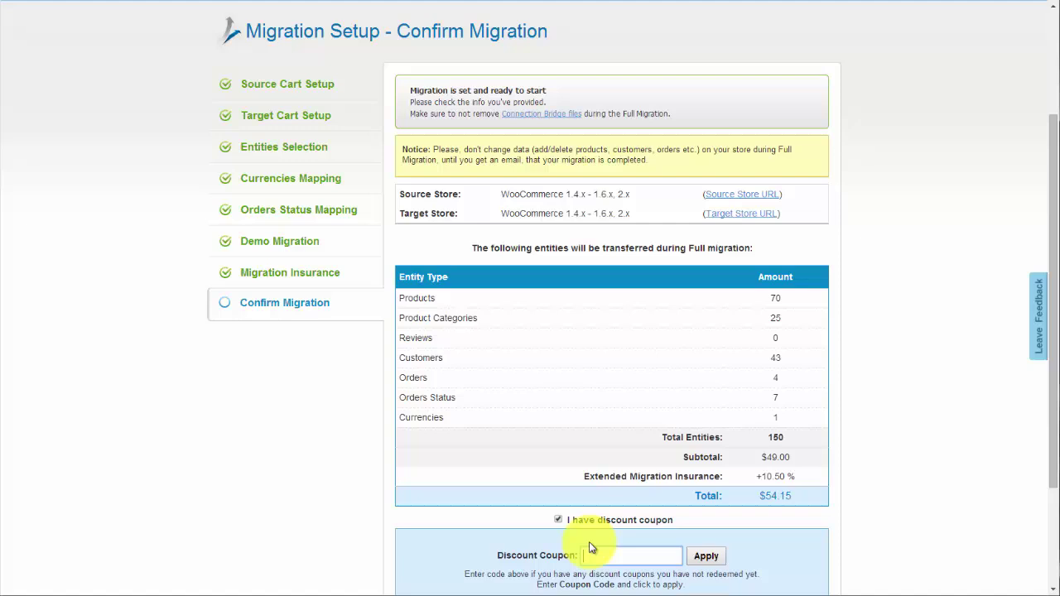
pyautogui.click(556, 519)
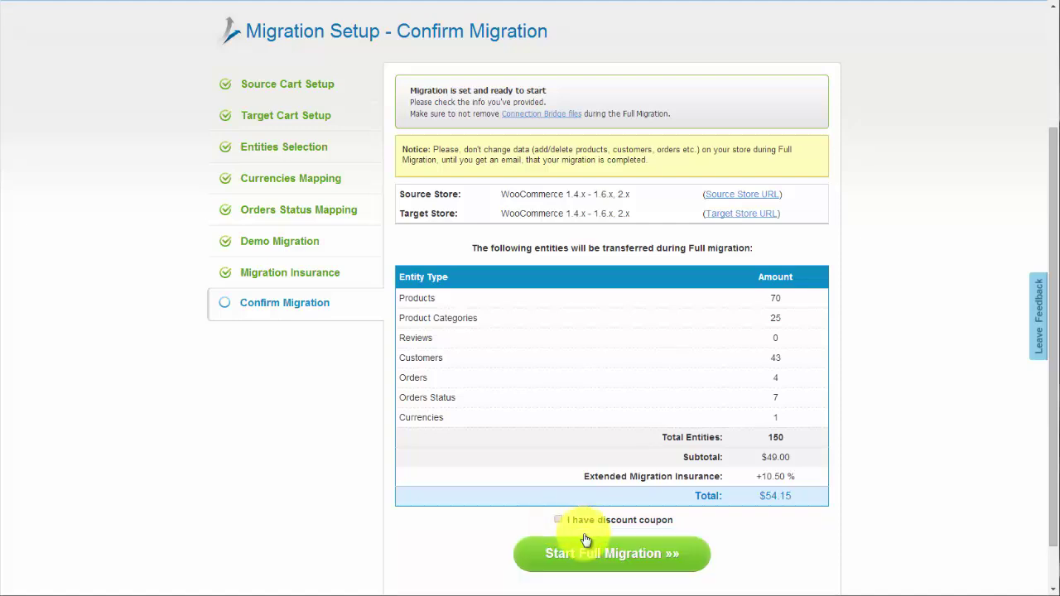
pyautogui.click(612, 556)
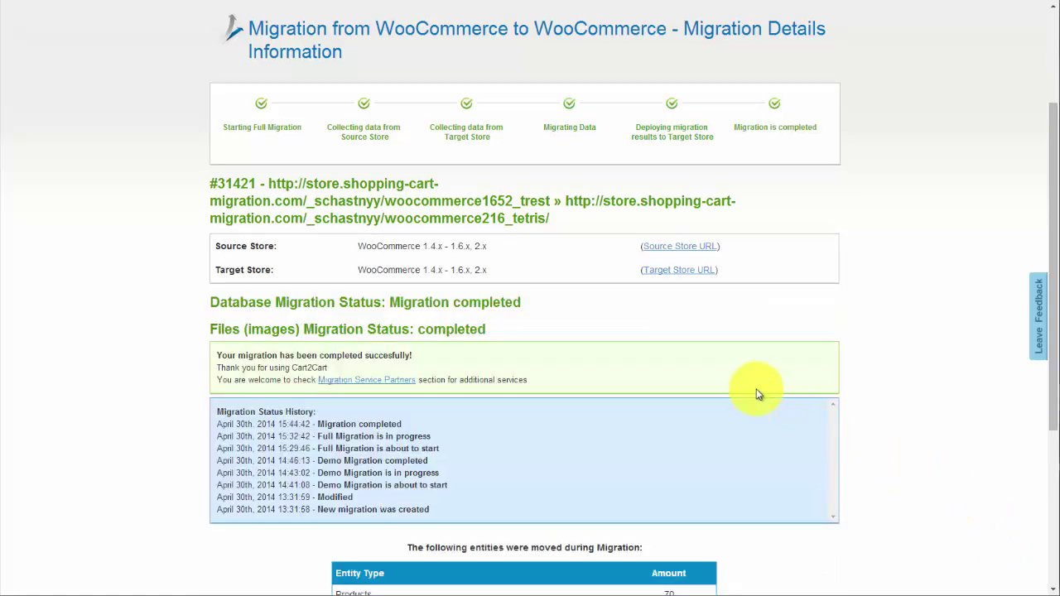
# Step: Confirm the completed migration lists 70 products, then follow the Target Store URL to its shop
pyautogui.click(691, 273)
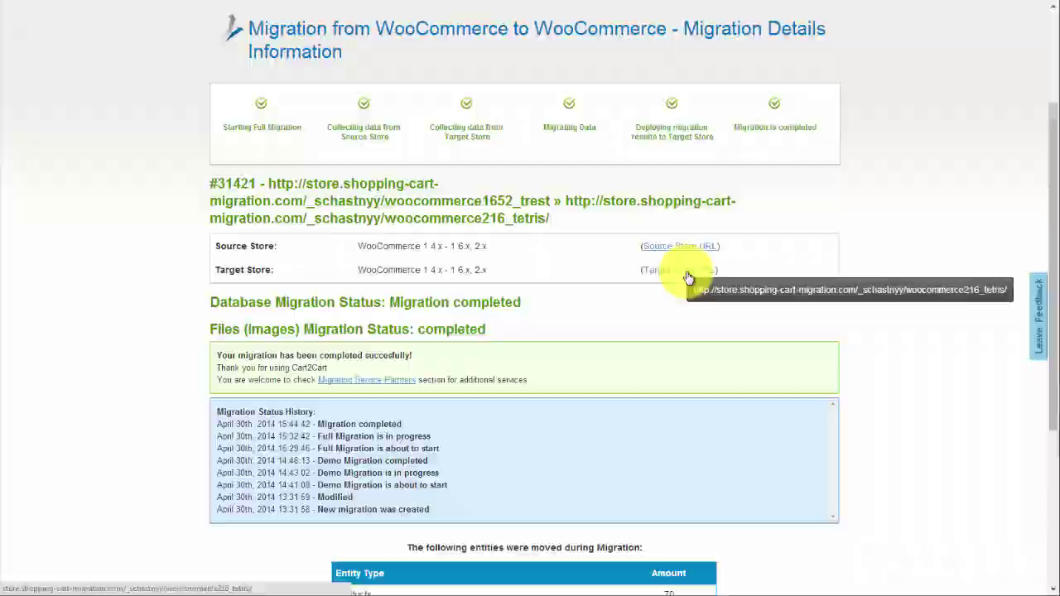
pyautogui.scroll(-2, 530, 298)
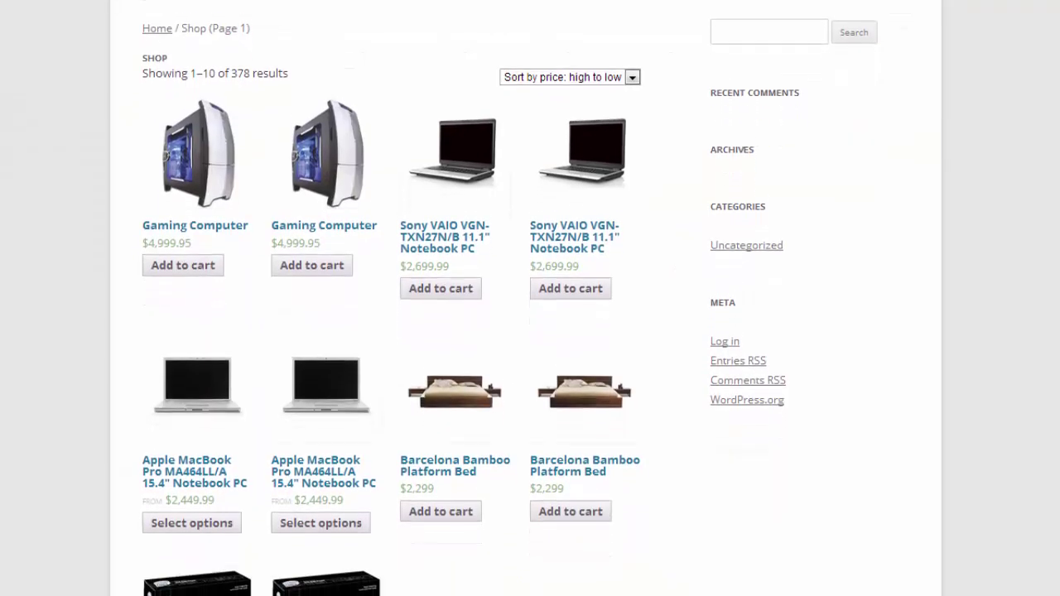